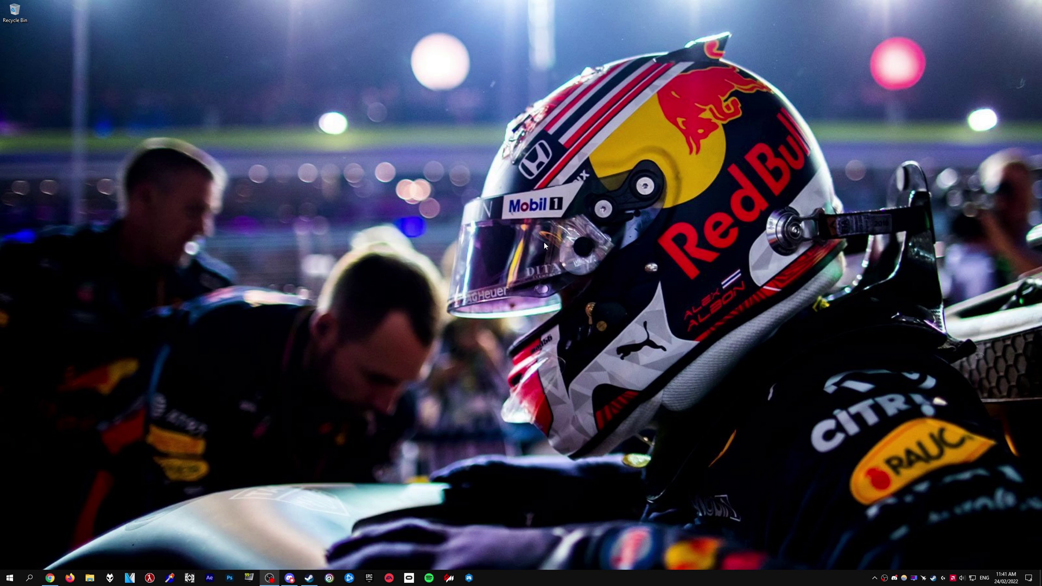
- Switch away from the HLAE download page back to the Windows desktop
key("alt+Tab")
- Start Half-Life Advanced Effects and bring up its Launch CS:GO settings dialog
left_click(268, 578)
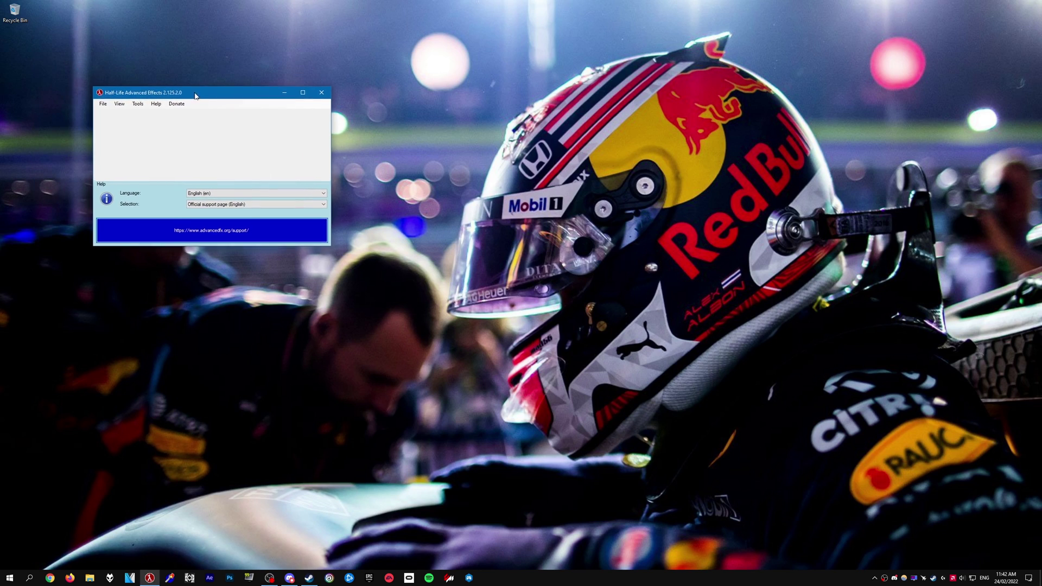
left_click_drag(147, 38, 208, 95)
left_click(104, 107)
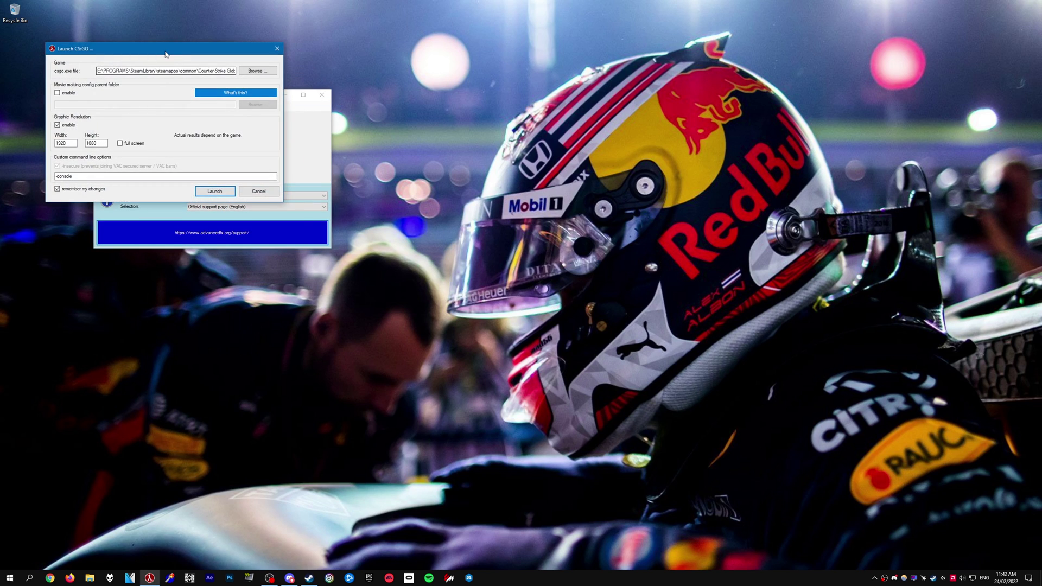
left_click_drag(97, 49, 143, 107)
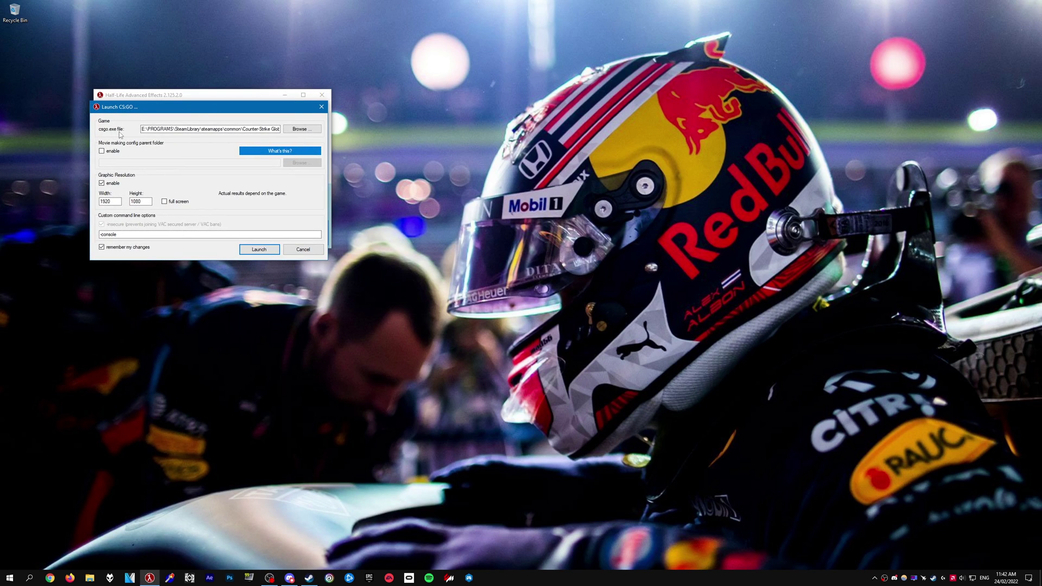
- Launch csgo.exe with the movie-making config folder disabled and -console kept
left_click(301, 129)
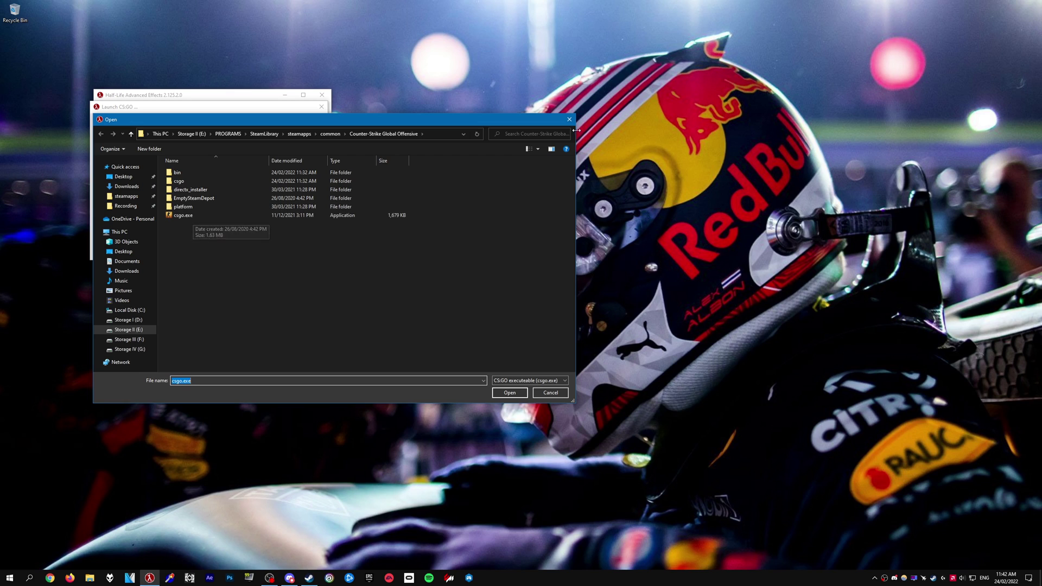
double_click(193, 218)
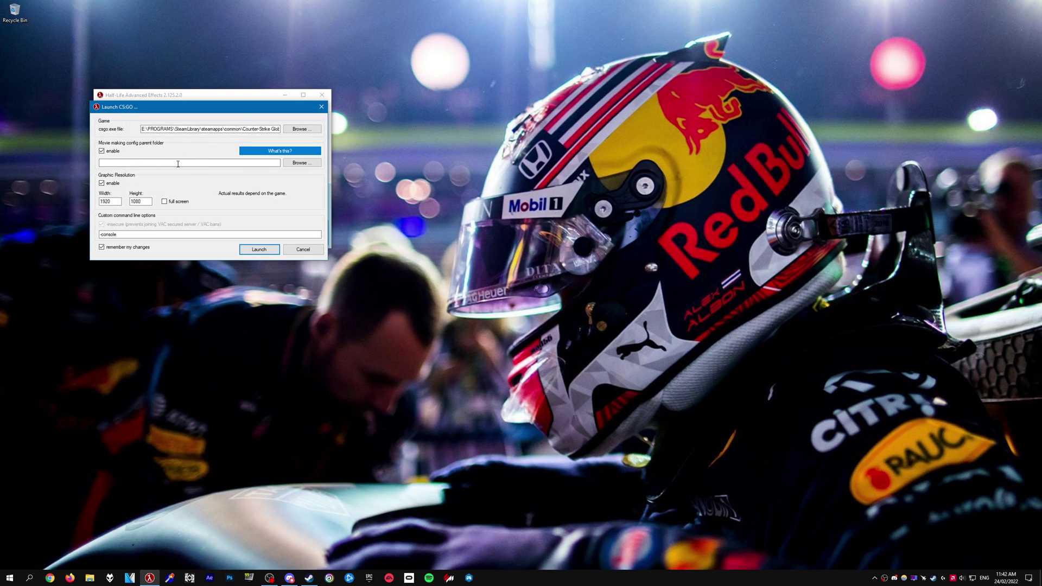
left_click(258, 162)
left_click(101, 151)
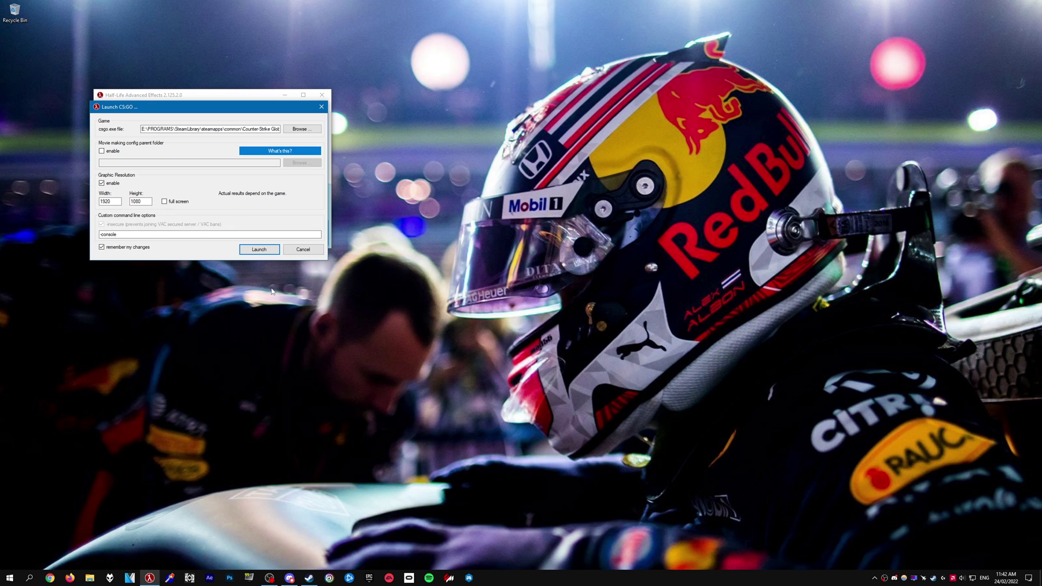
left_click(259, 249)
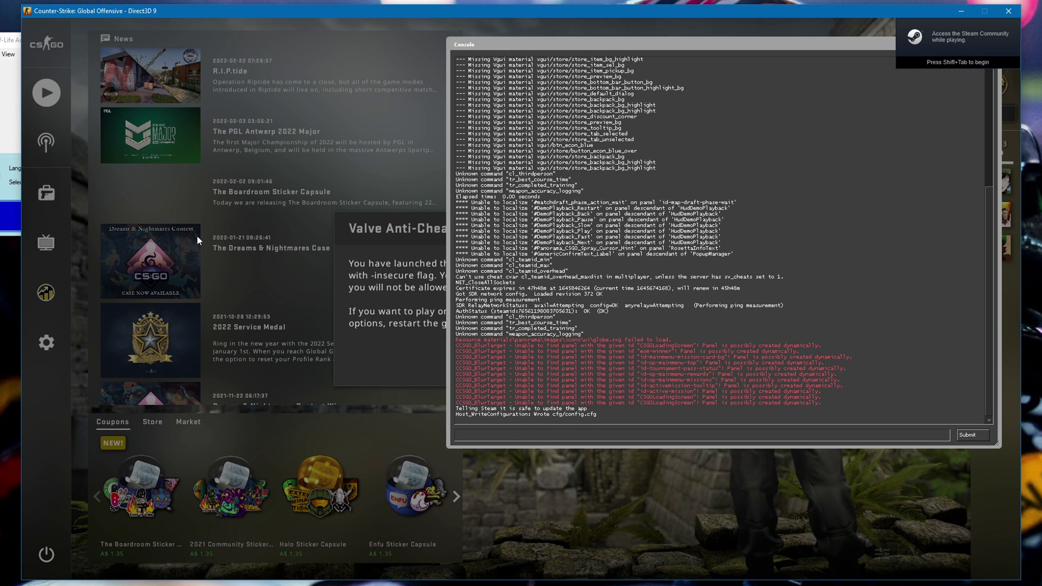
- Dismiss the Valve Anti-Cheat insecure-mode notice and reopen the console over the main menu
key("grave")
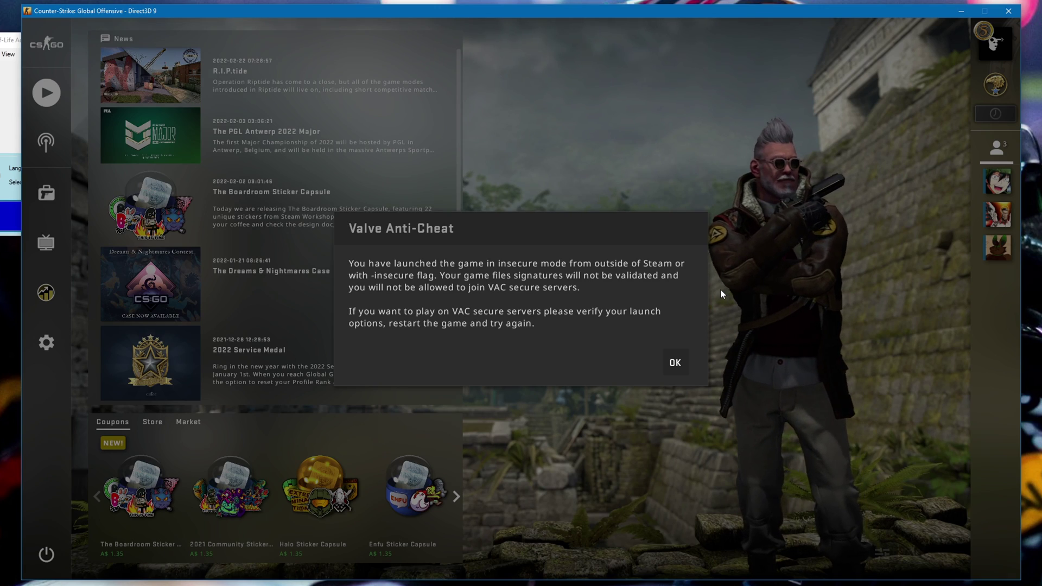
left_click(676, 362)
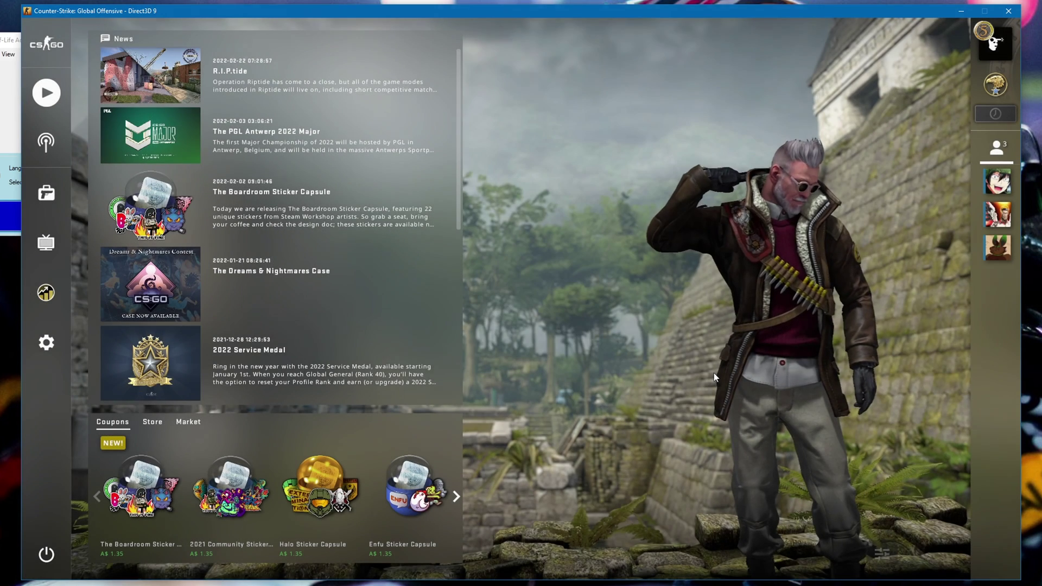
key("grave")
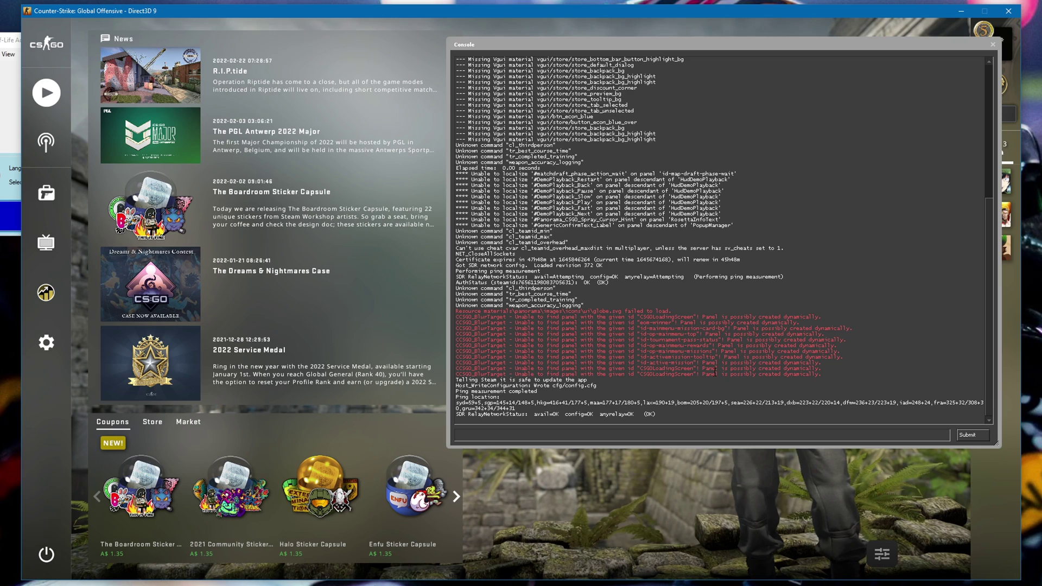
type("clear")
- Run clear, mirv_cvar_unhide_all (revealing 1893 ConVars) and rope_shake 1 in the console
key("Return")
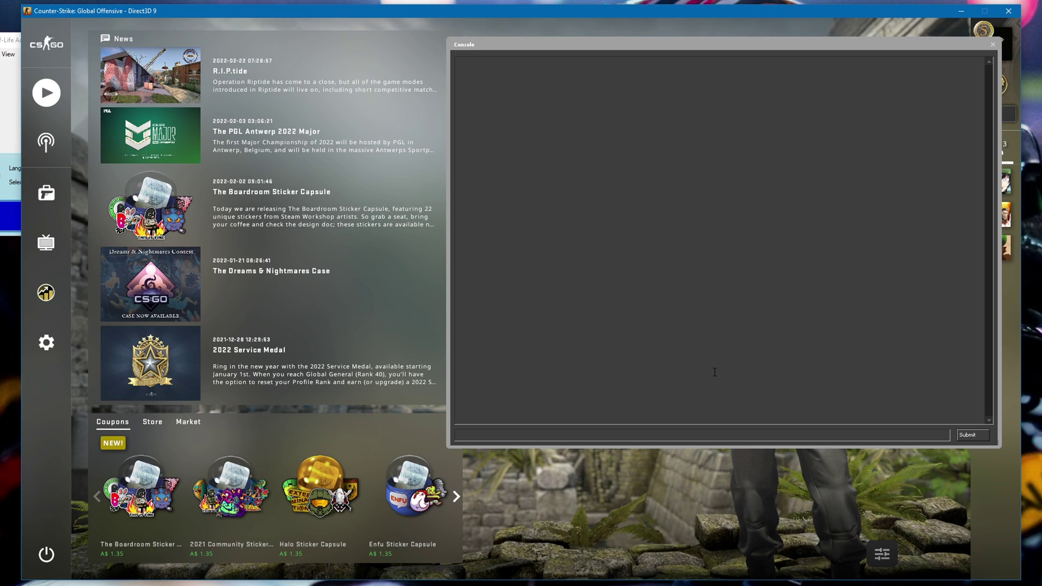
type("mirv_")
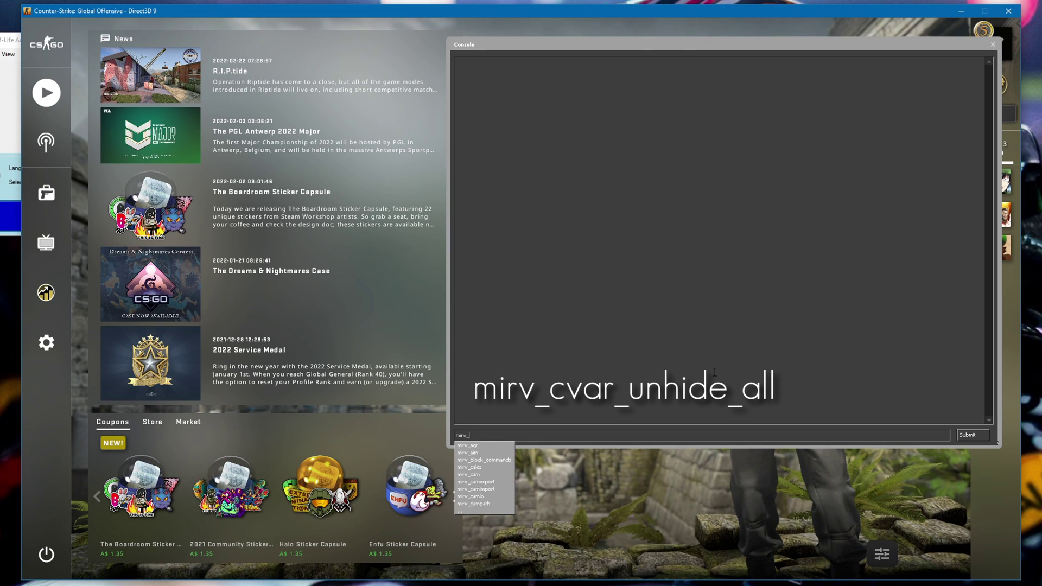
type("cvar_unhide_all")
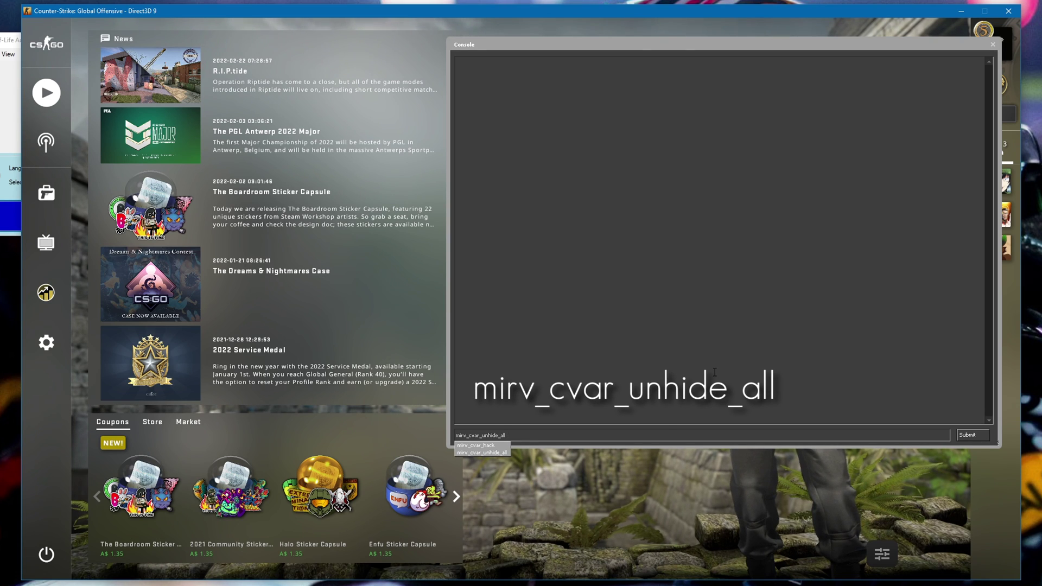
key("Return")
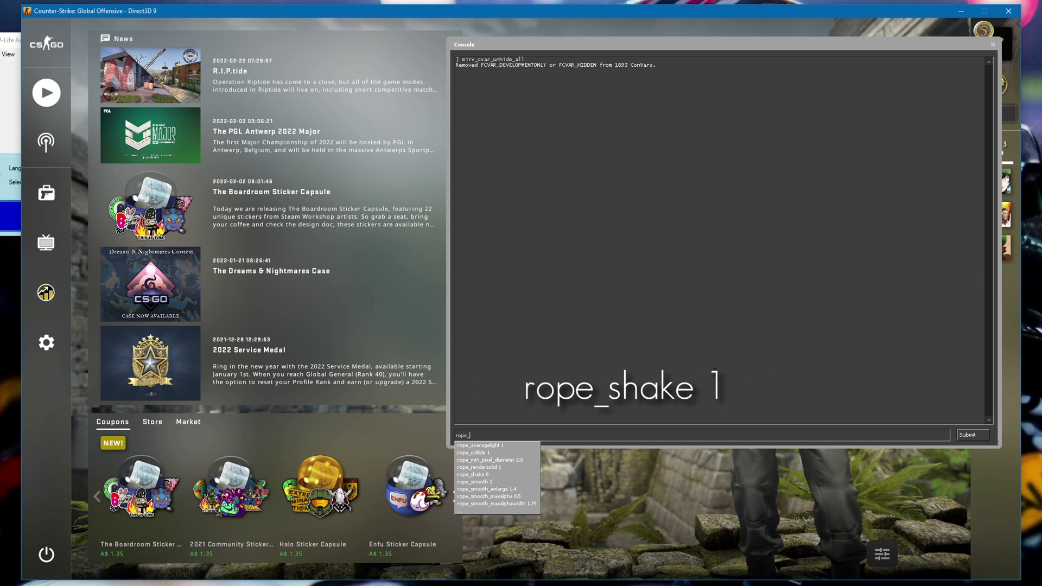
type("rope_shake 1")
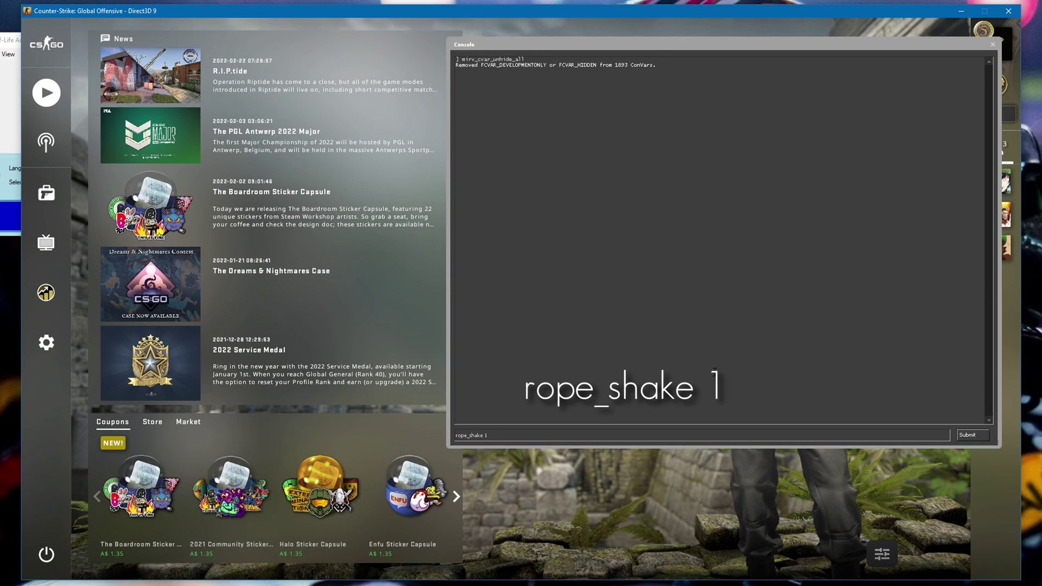
key("Return")
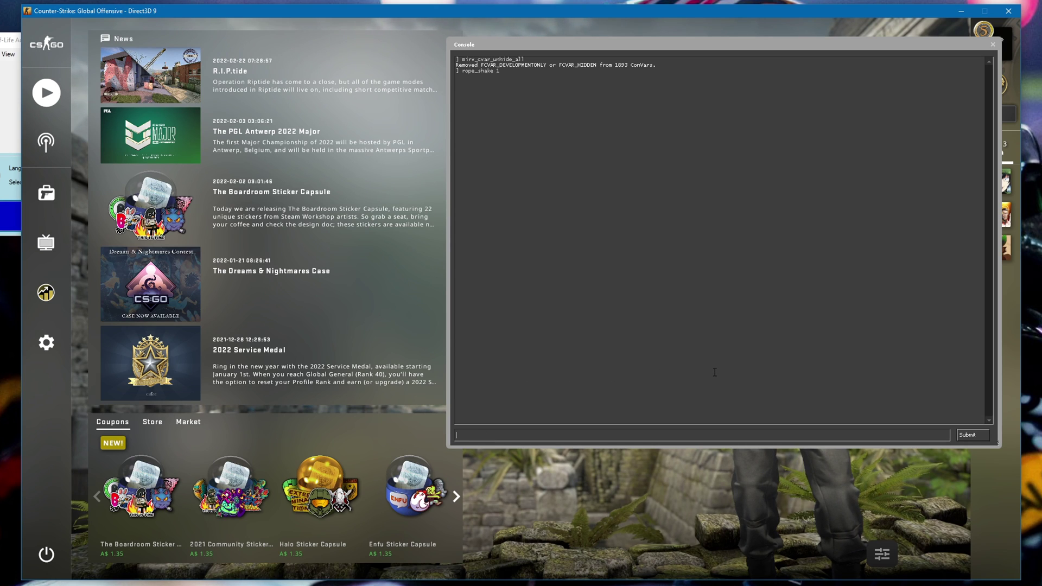
- Close the console and browse Demo Playback's Load dialog toward the E:\EDITING\DEMOS folder
key("grave")
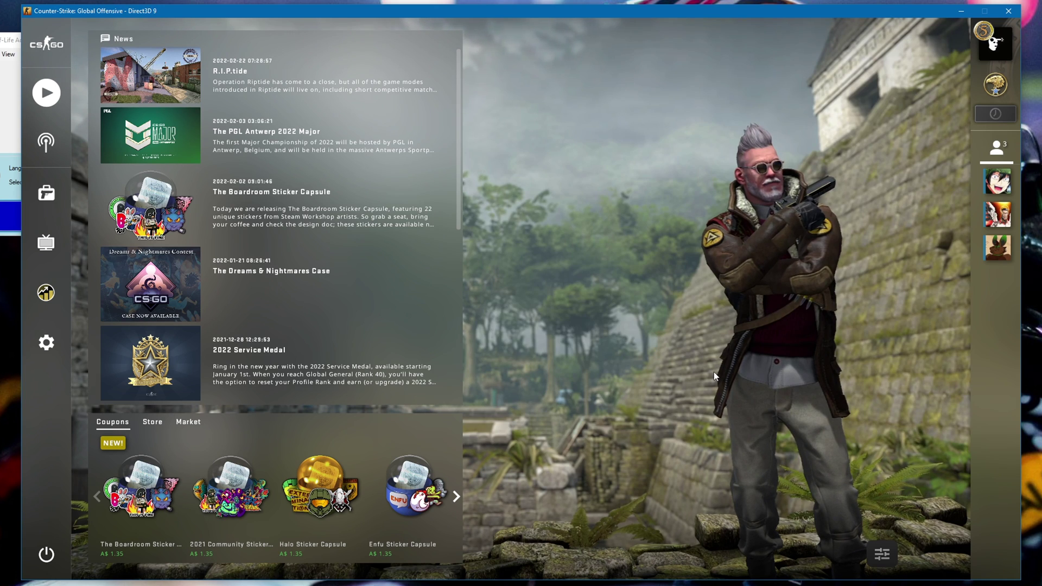
key("shift+F2")
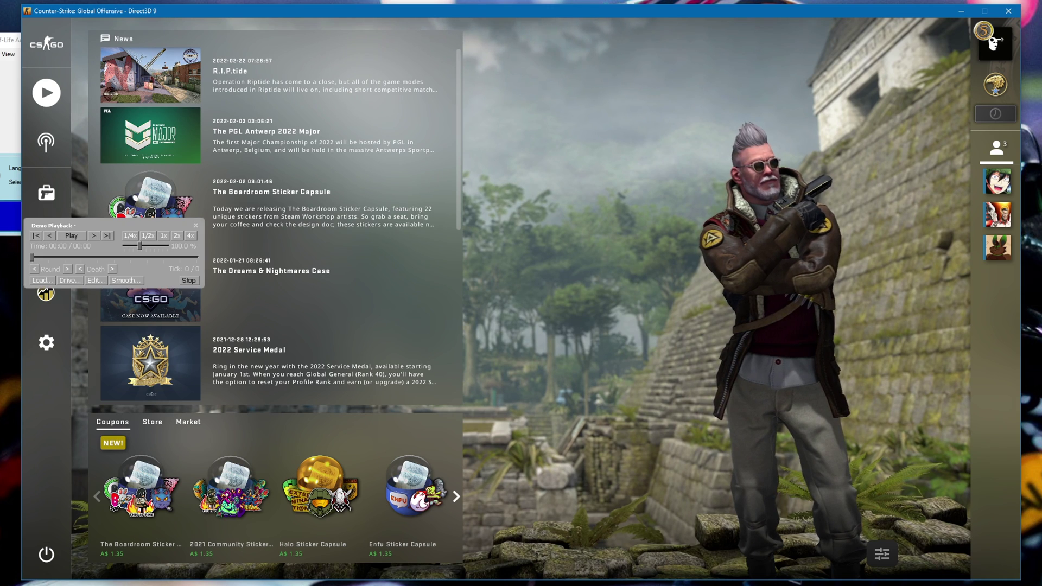
left_click(40, 281)
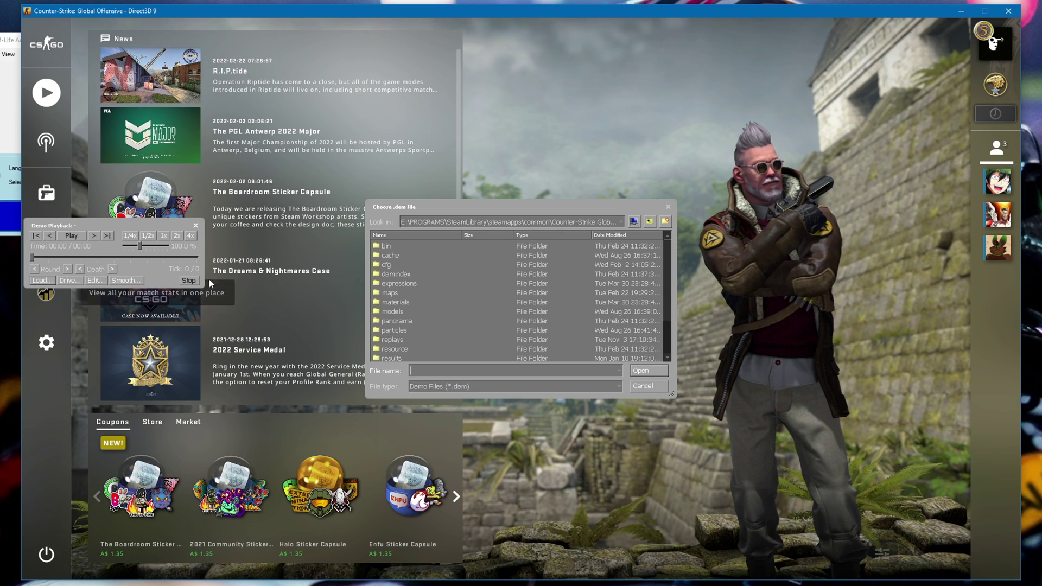
left_click(526, 221)
scroll(434, 279, "down", 2)
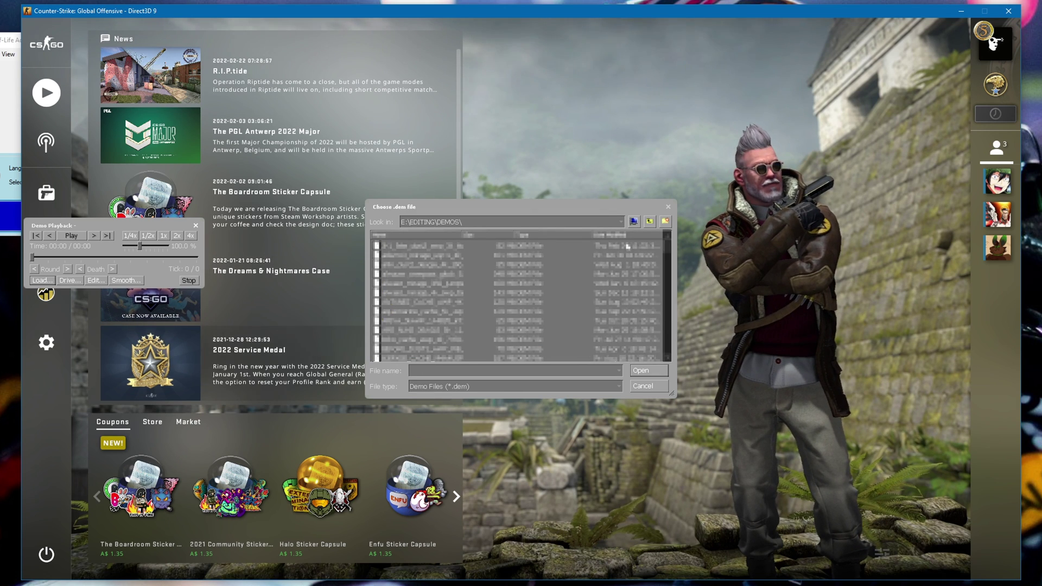
- Open the selected Dust II demo so the map loads and playback begins
key("Return")
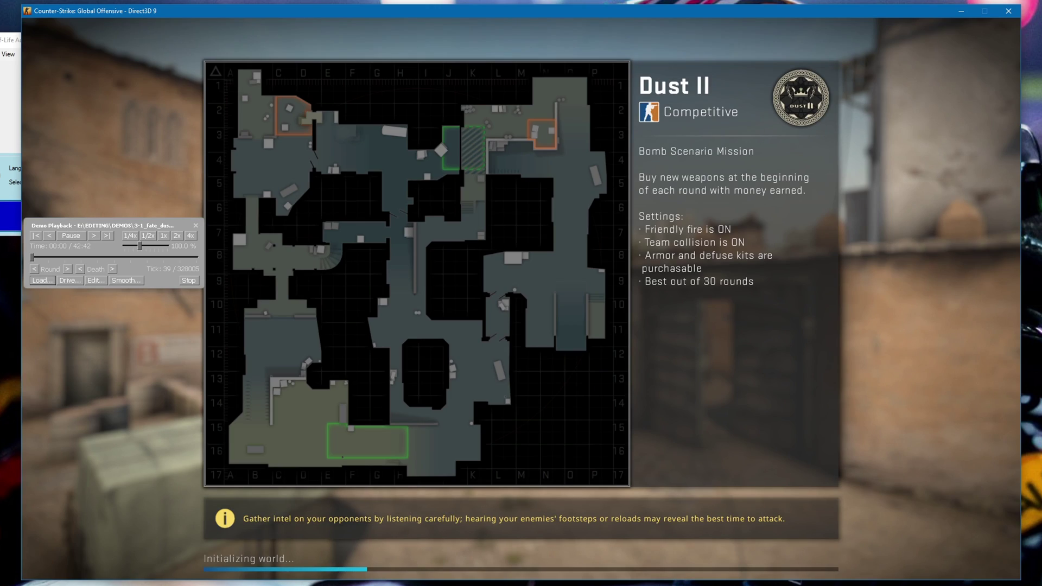